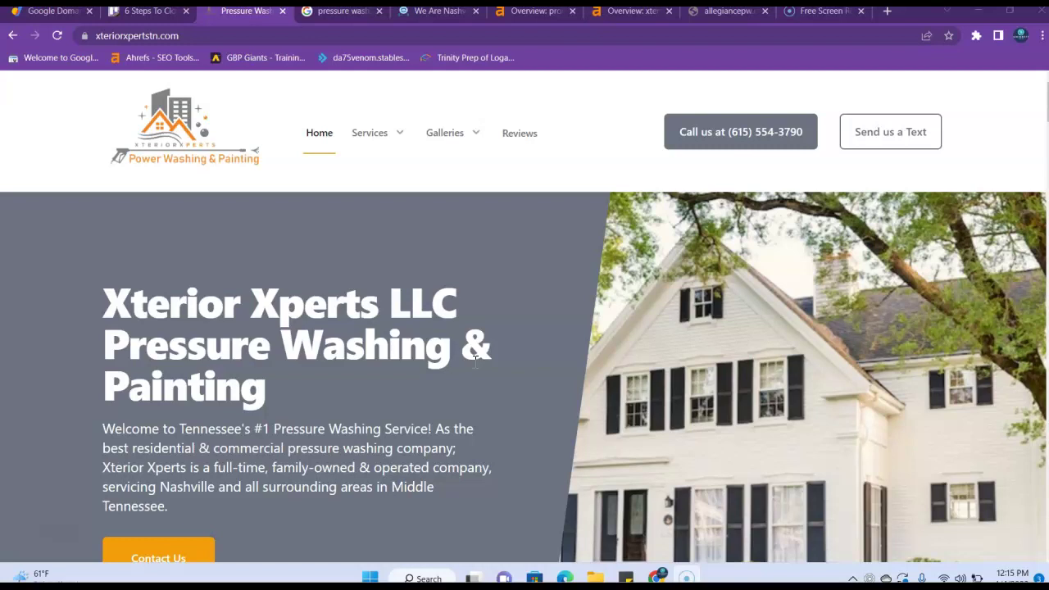
Step: Examine the opening sections of the Xterior Xperts homepage, including the hero text, contact options, trust badges and About Us section
scroll(475, 361, down, 1)
scroll(476, 361, down, 2)
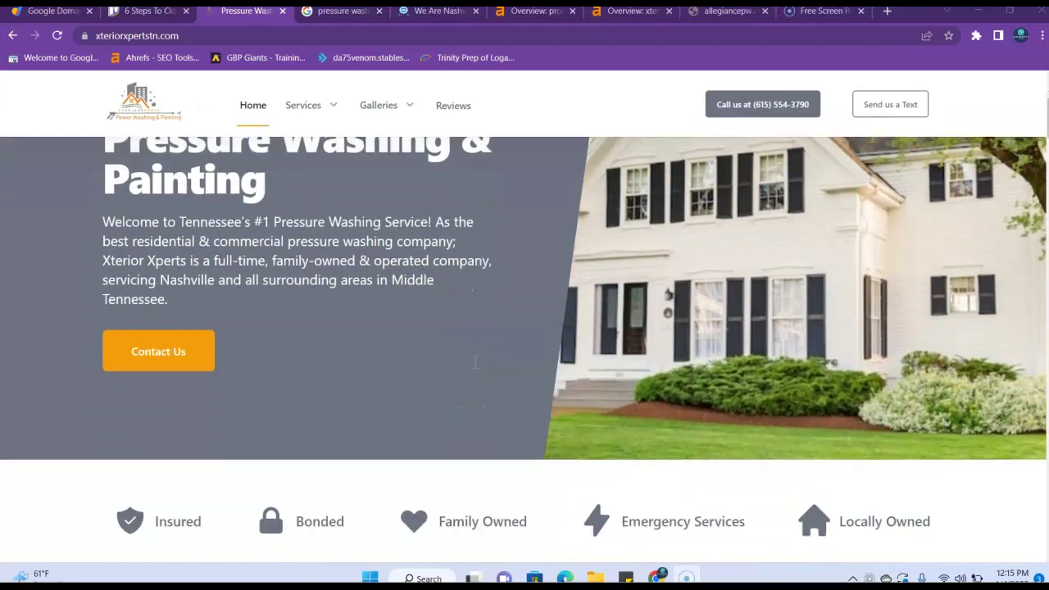
scroll(483, 354, down, 6)
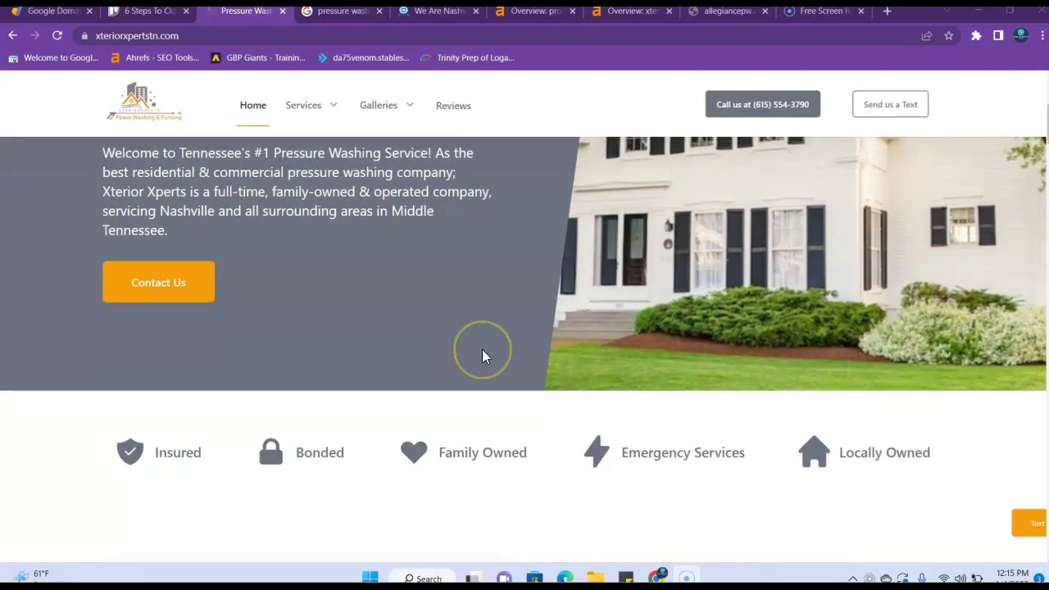
scroll(483, 356, down, 2)
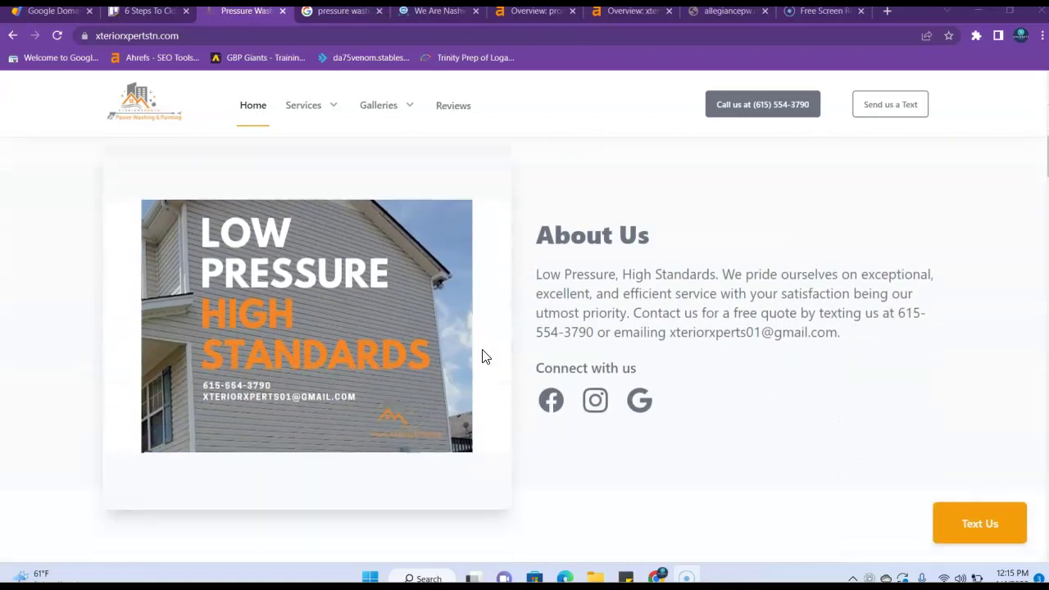
scroll(483, 356, up, 6)
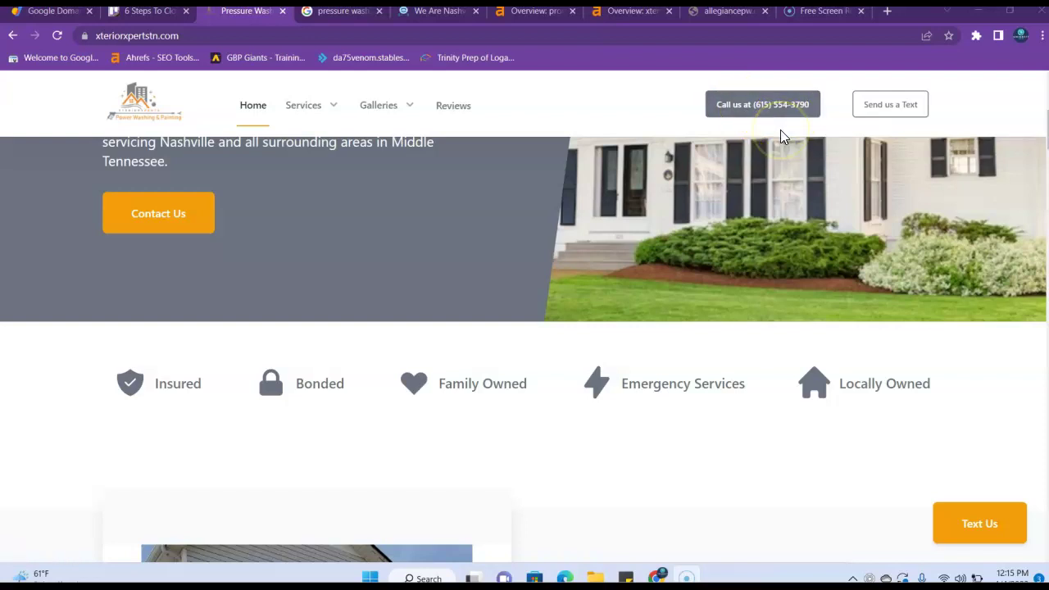
scroll(781, 131, down, 8)
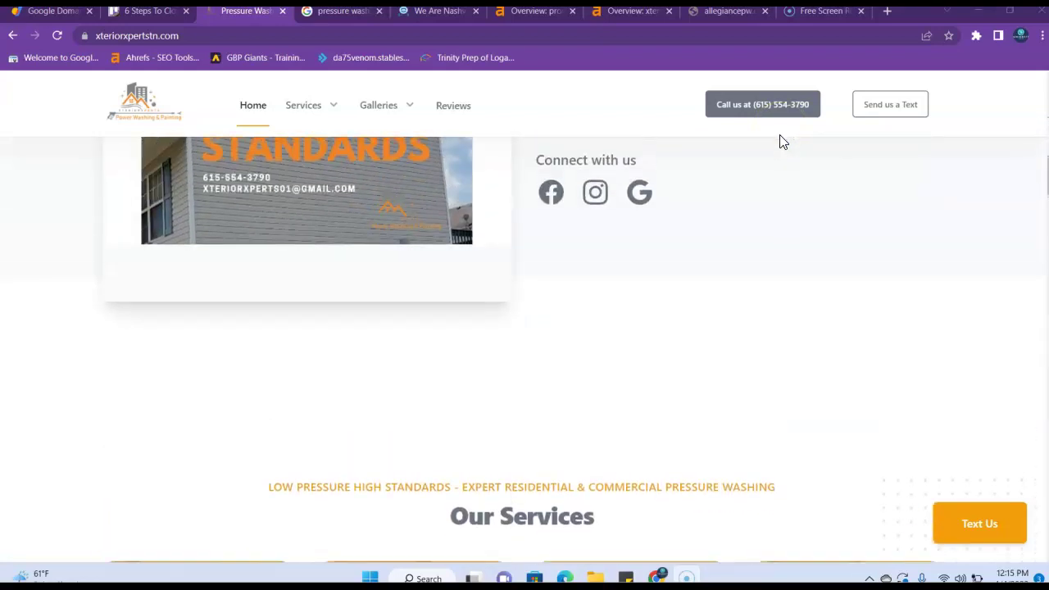
scroll(781, 146, down, 2)
scroll(792, 263, up, 10)
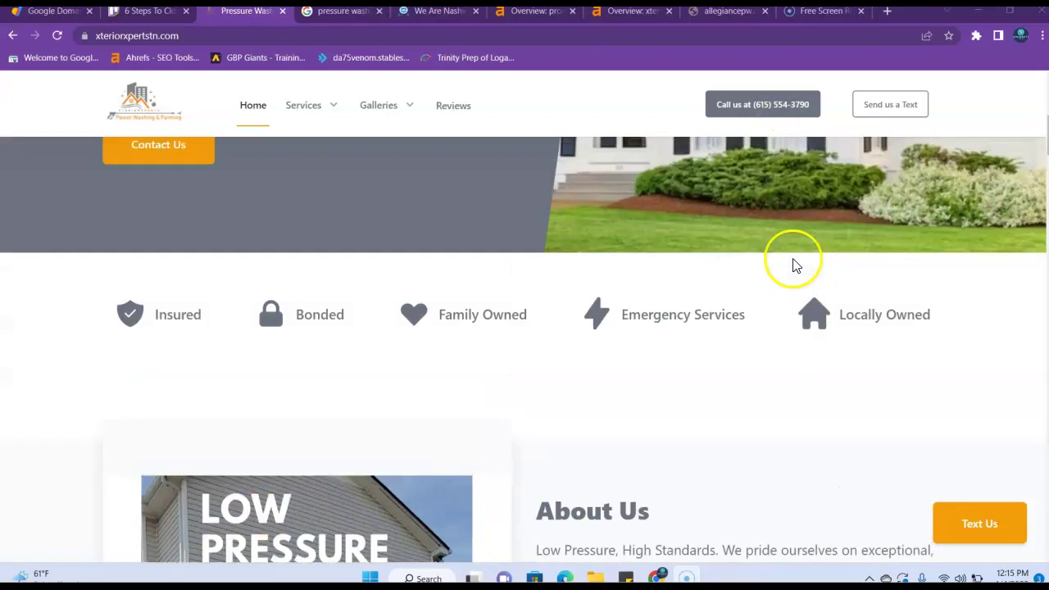
scroll(639, 285, down, 6)
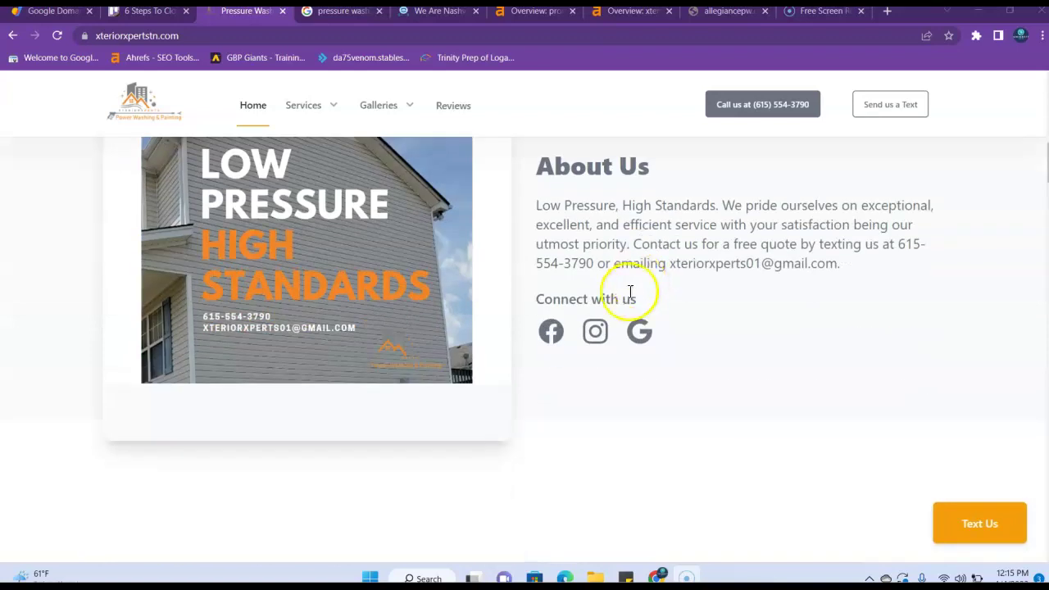
Step: Examine the homepage's services, project photos, testimonials, FAQ, service area map and footer links
scroll(631, 329, down, 10)
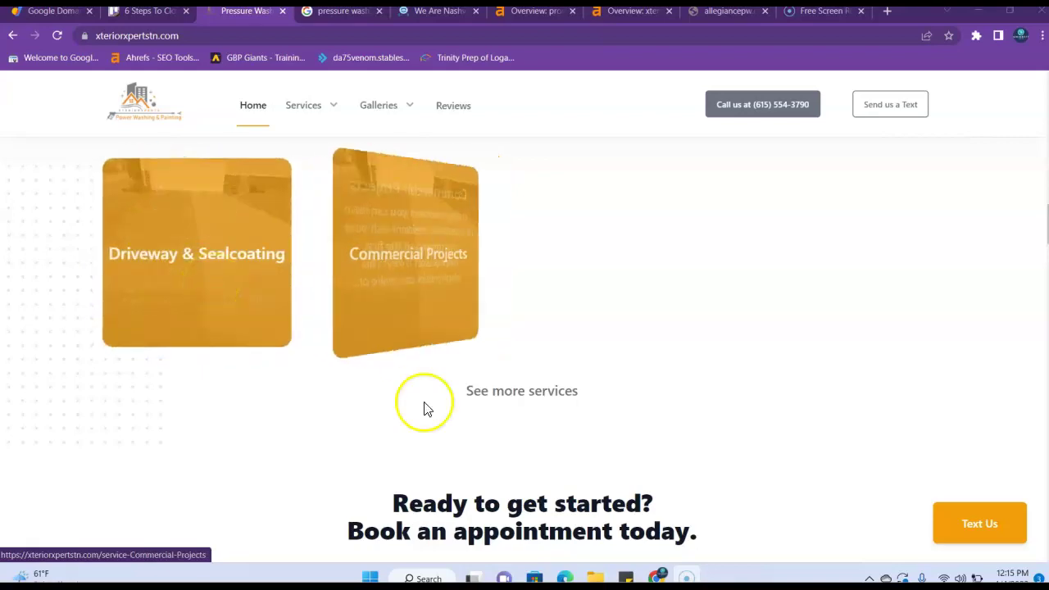
scroll(495, 424, down, 5)
scroll(496, 424, down, 10)
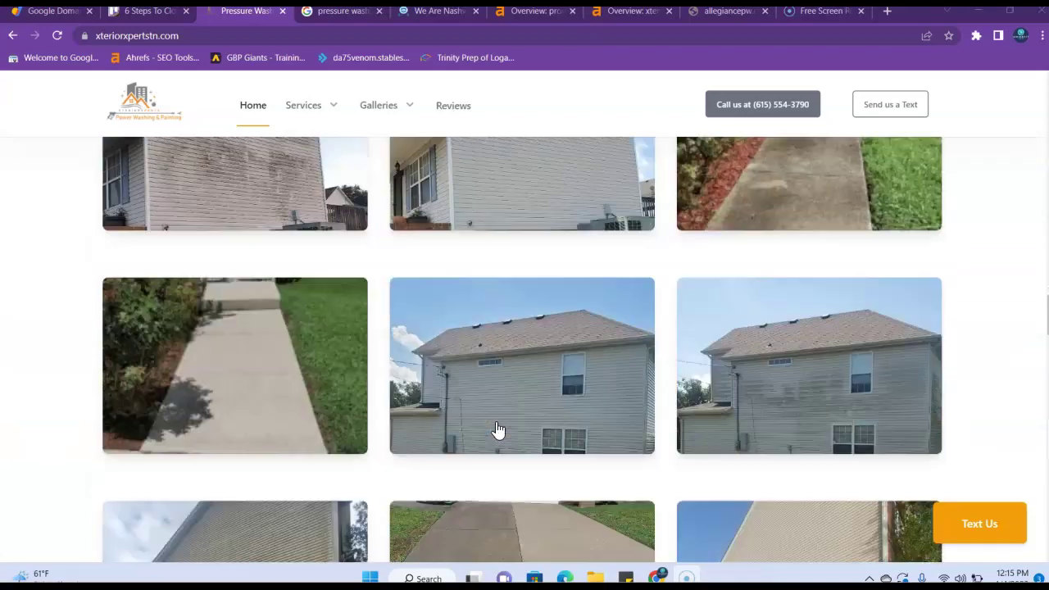
scroll(516, 344, down, 2)
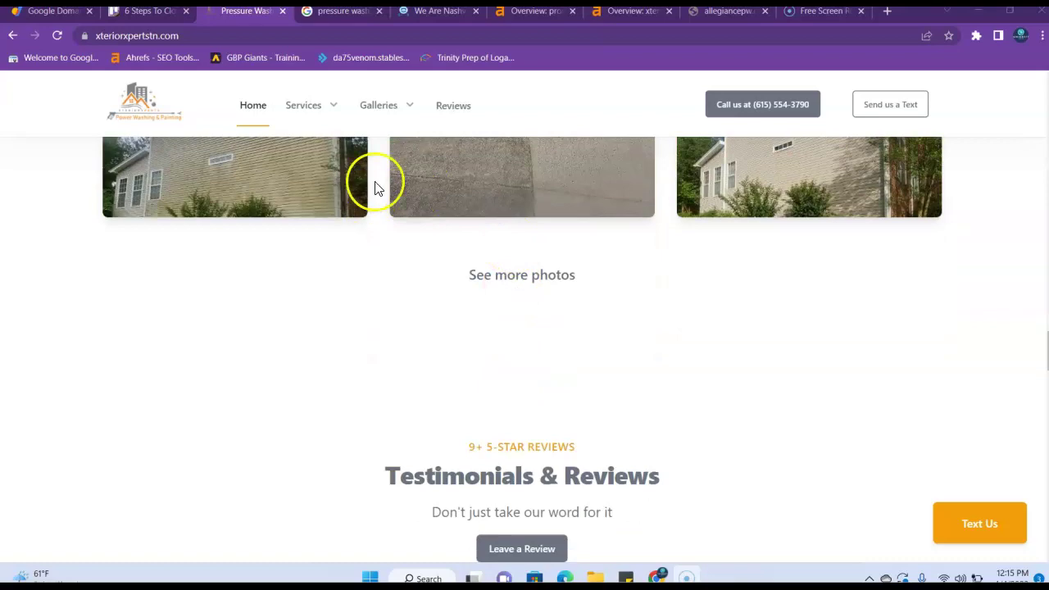
scroll(637, 284, down, 10)
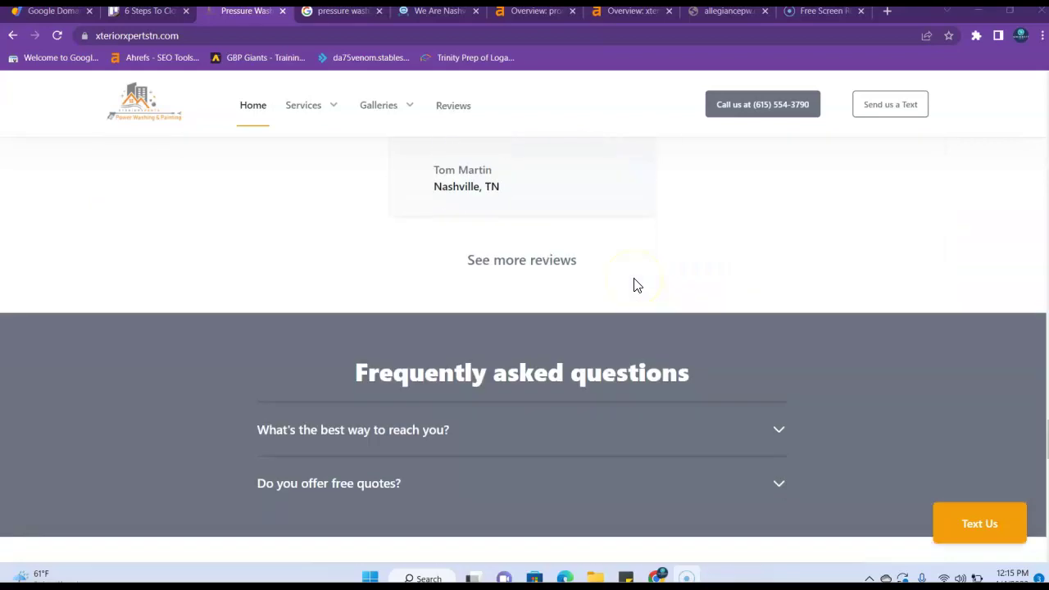
scroll(634, 278, down, 1)
scroll(631, 283, up, 4)
scroll(598, 302, down, 8)
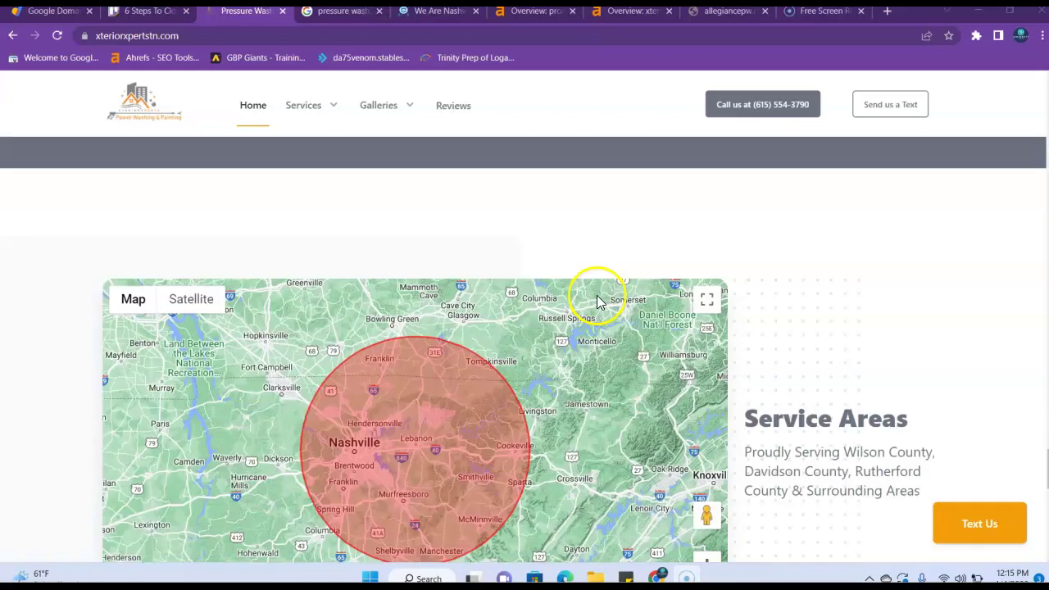
scroll(598, 302, down, 8)
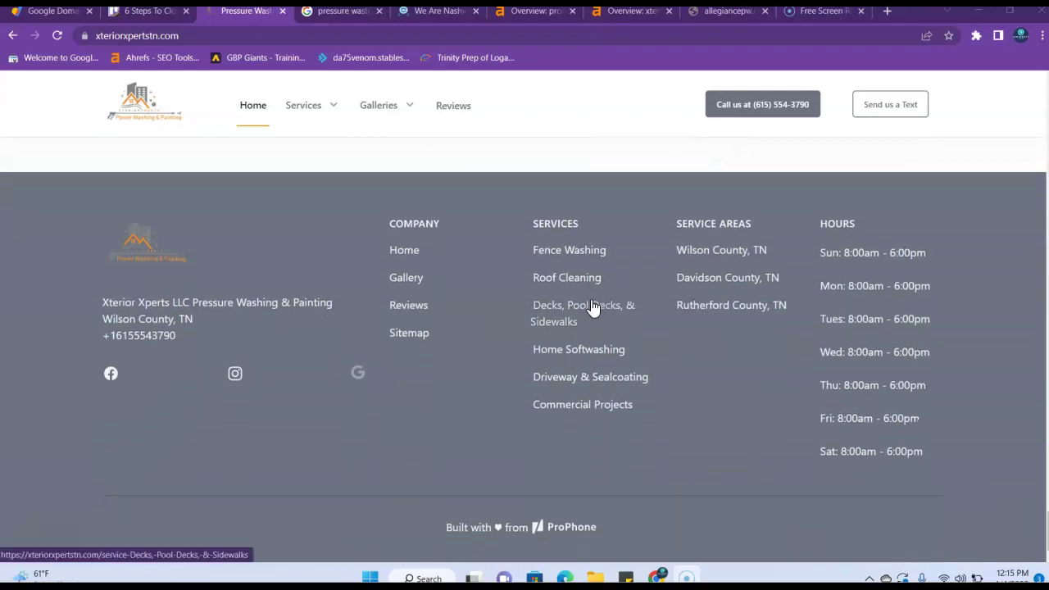
Step: Review the Xterior Xperts homepage again from the footer back to the main headline and welcome text, checking reviews, photos and quote steps
scroll(588, 305, up, 7)
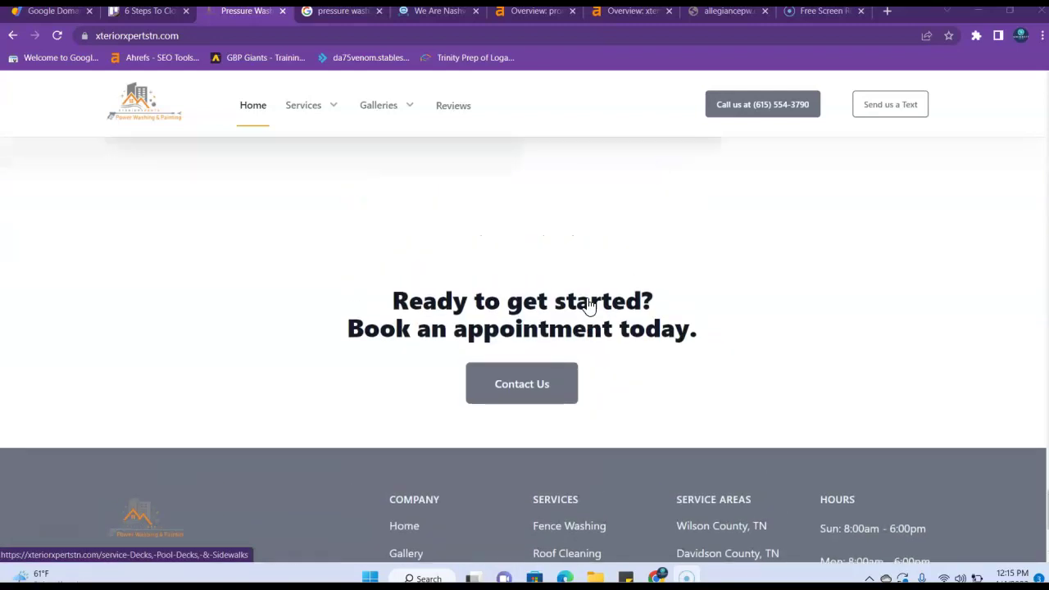
scroll(589, 305, up, 5)
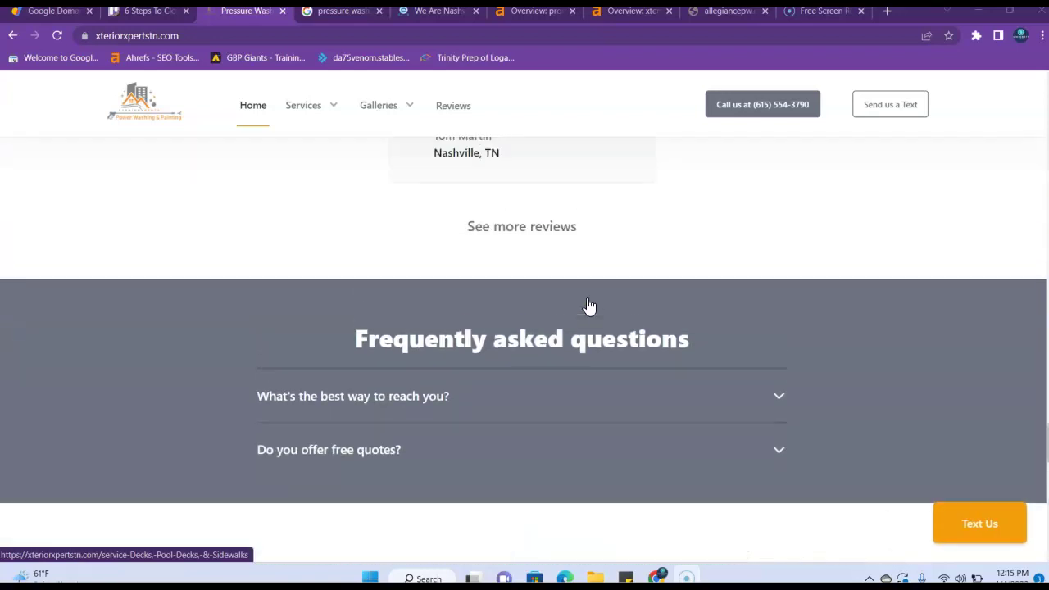
scroll(589, 305, up, 3)
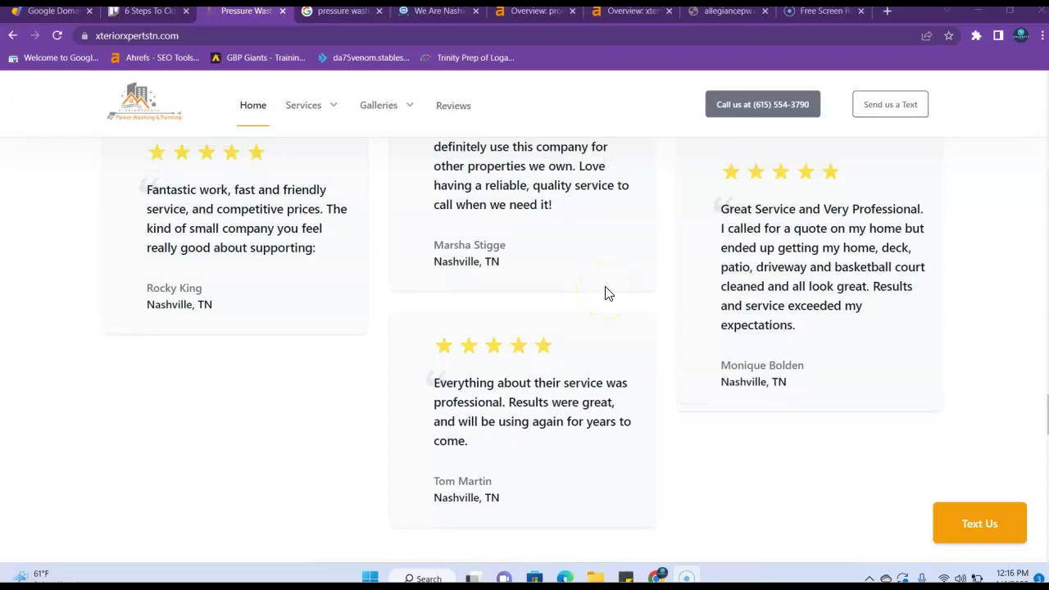
scroll(604, 292, up, 10)
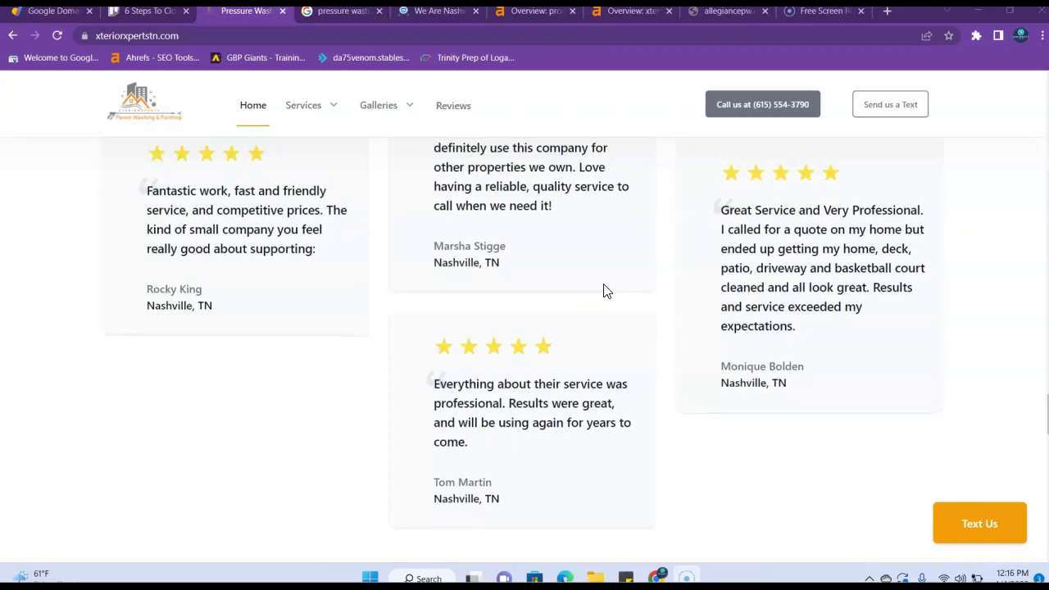
scroll(605, 292, up, 8)
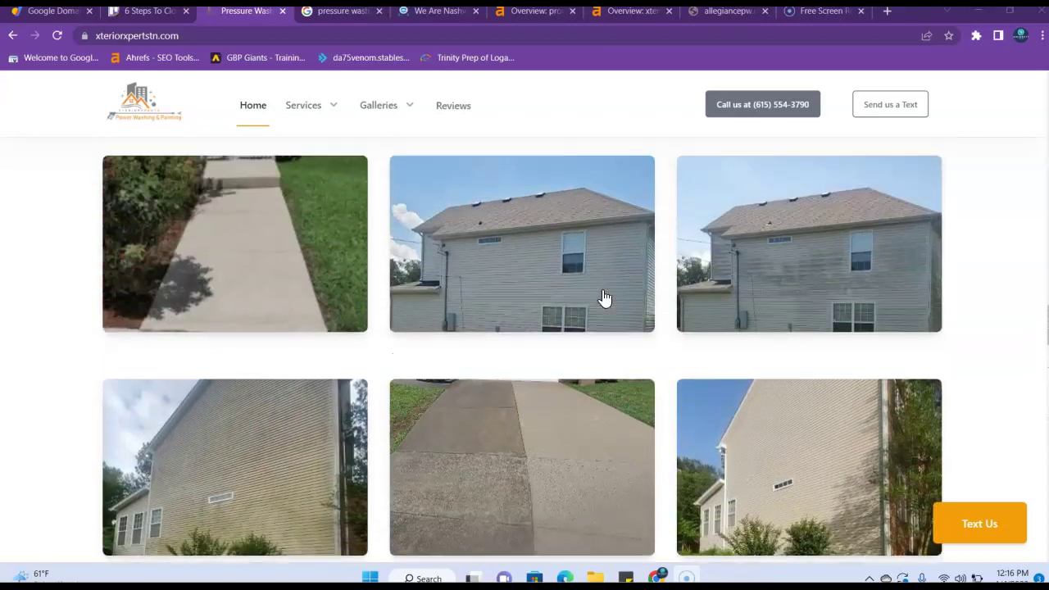
scroll(604, 300, up, 4)
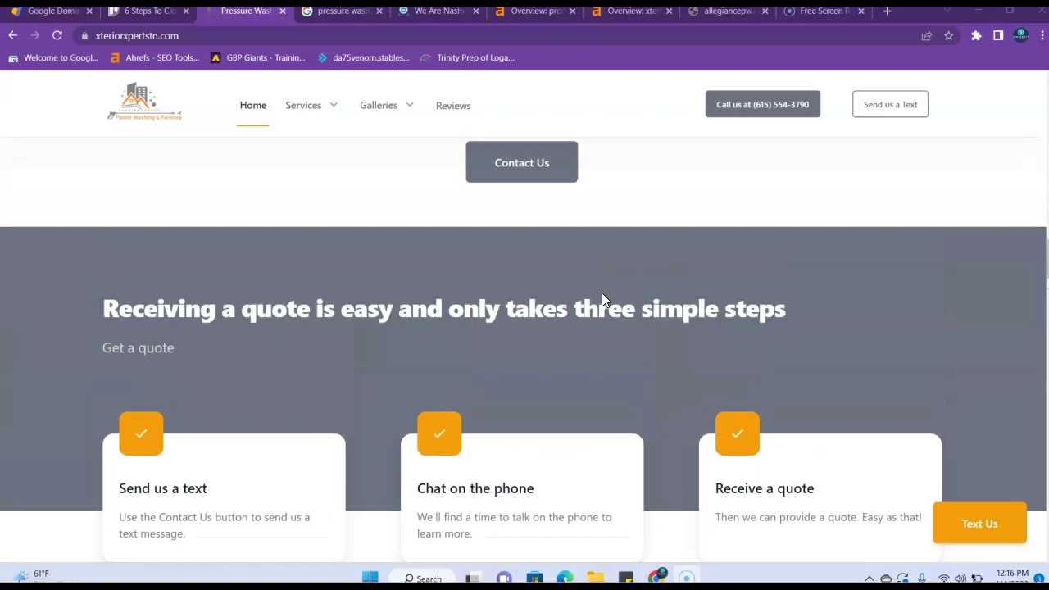
scroll(602, 293, up, 6)
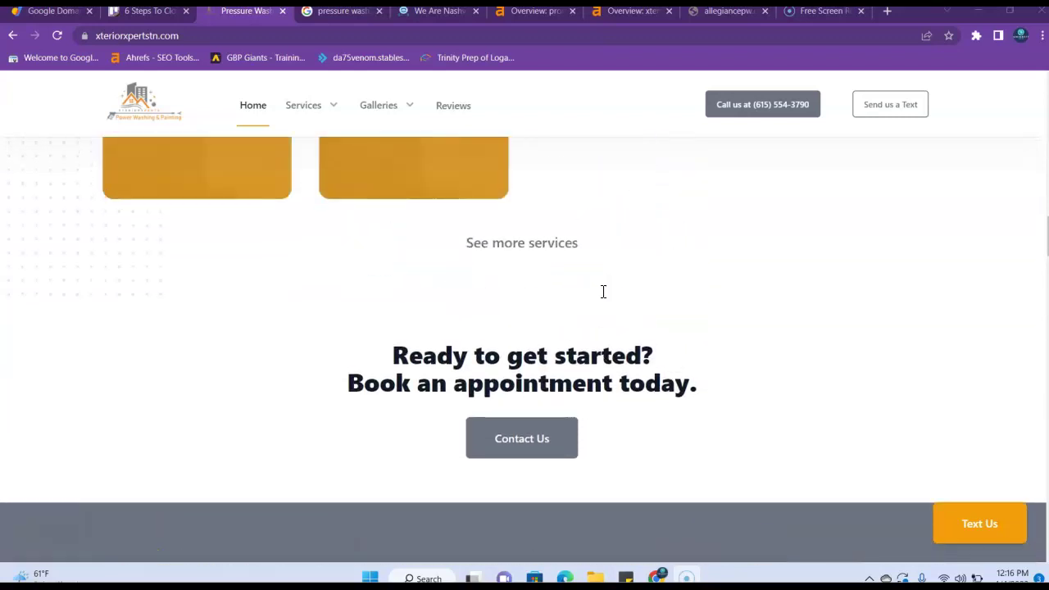
scroll(605, 297, up, 6)
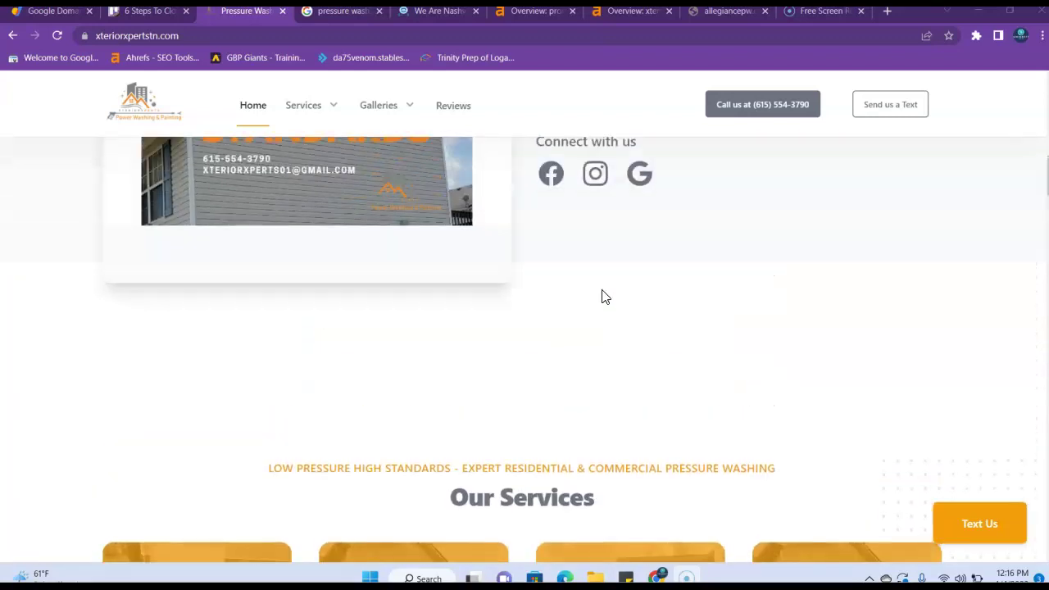
scroll(605, 296, up, 3)
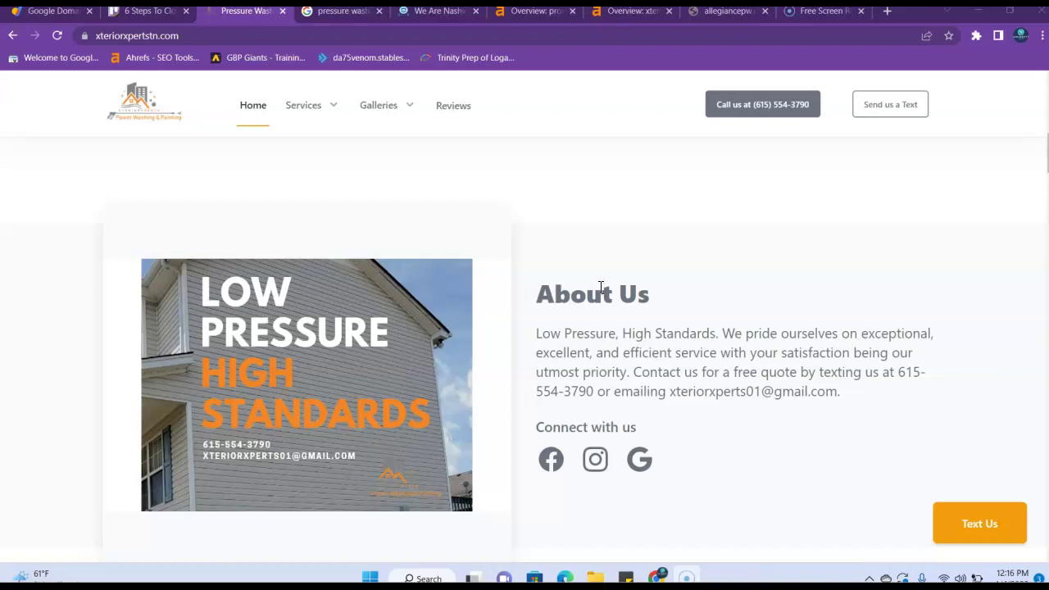
scroll(601, 287, up, 10)
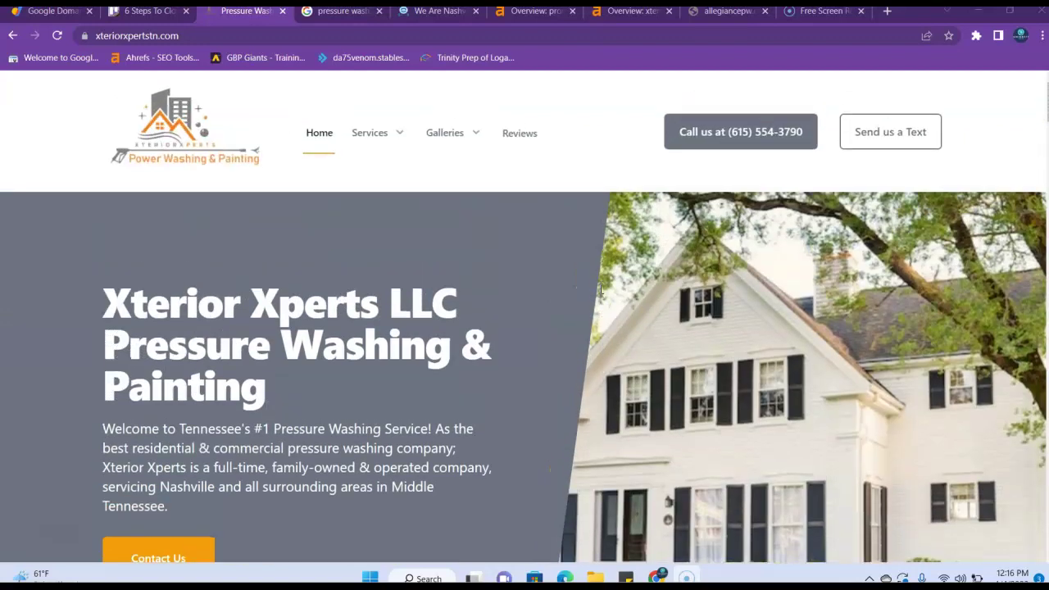
click(326, 326)
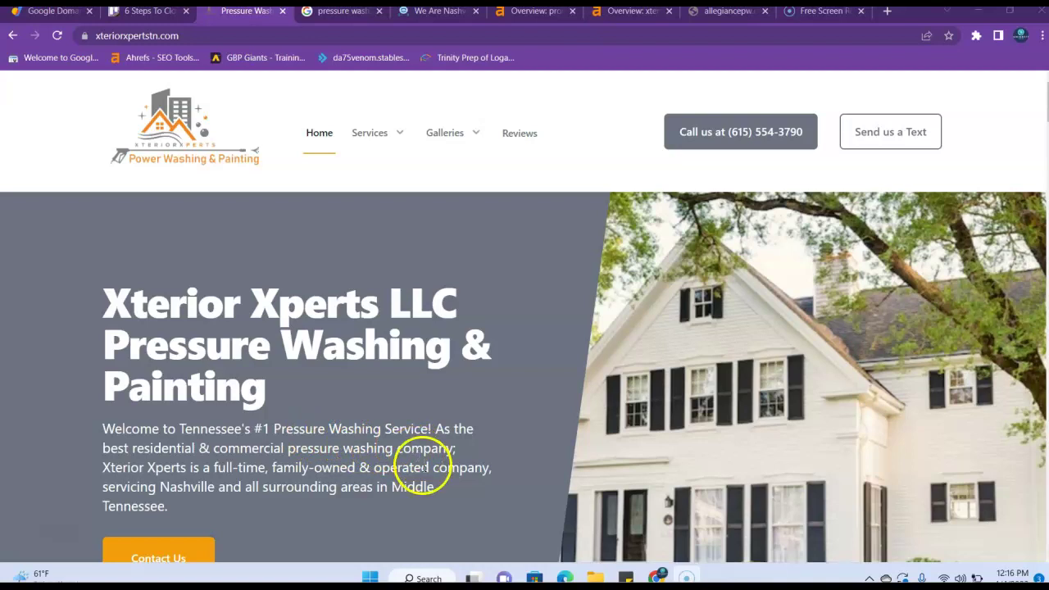
Step: Switch to the Google results for "pressure washing nashville tn" and examine the local business listings and the first organic result
click(351, 11)
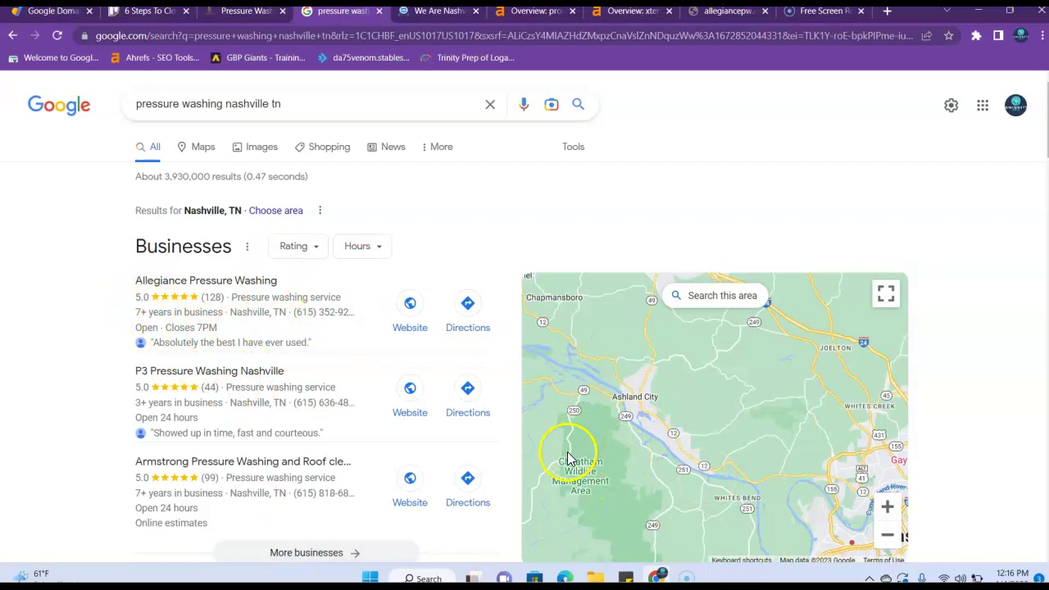
scroll(557, 459, down, 3)
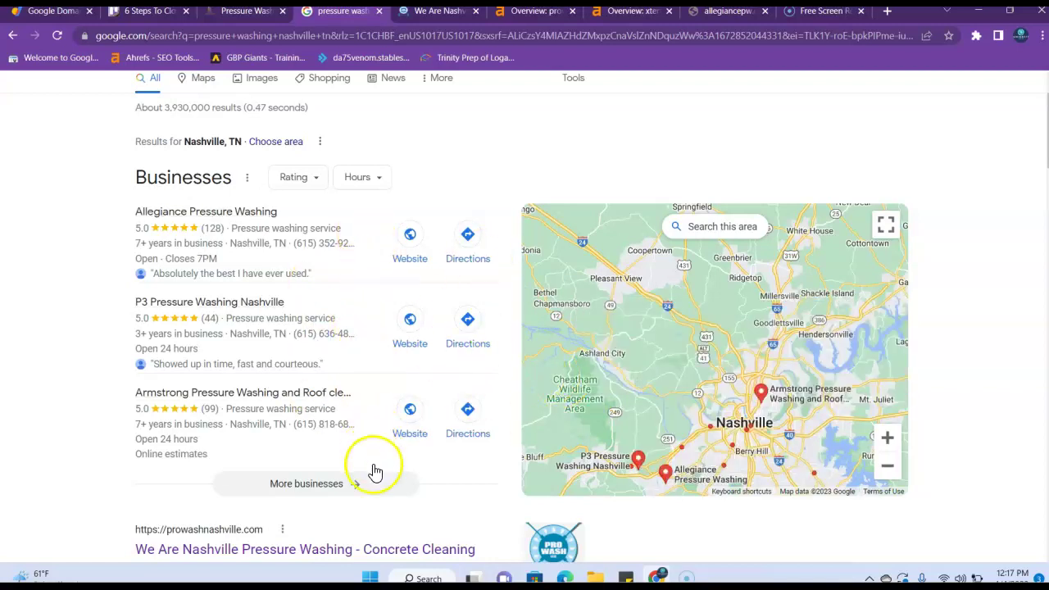
click(390, 499)
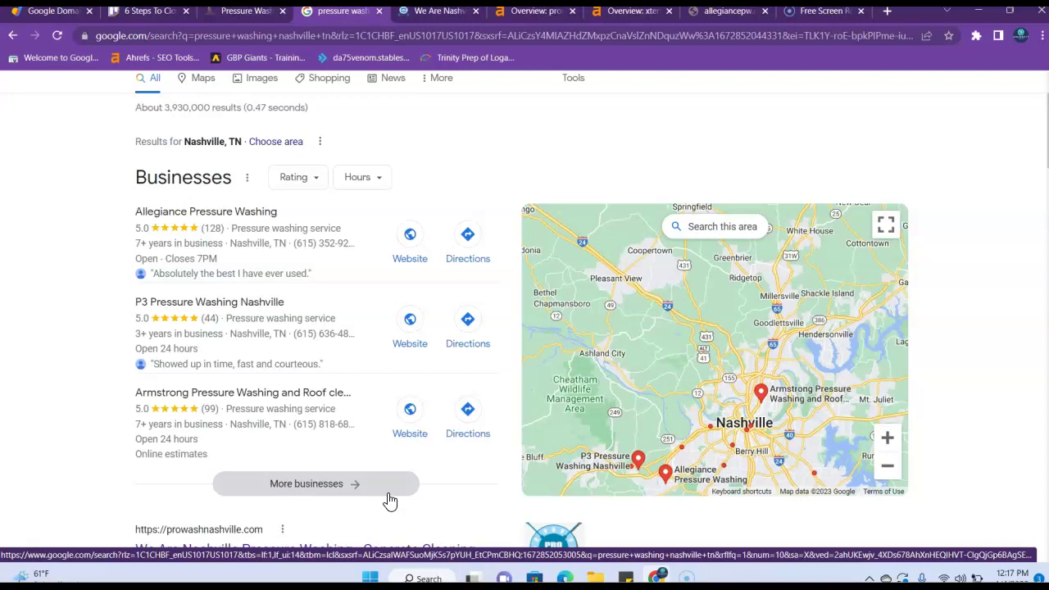
mouse_move(346, 282)
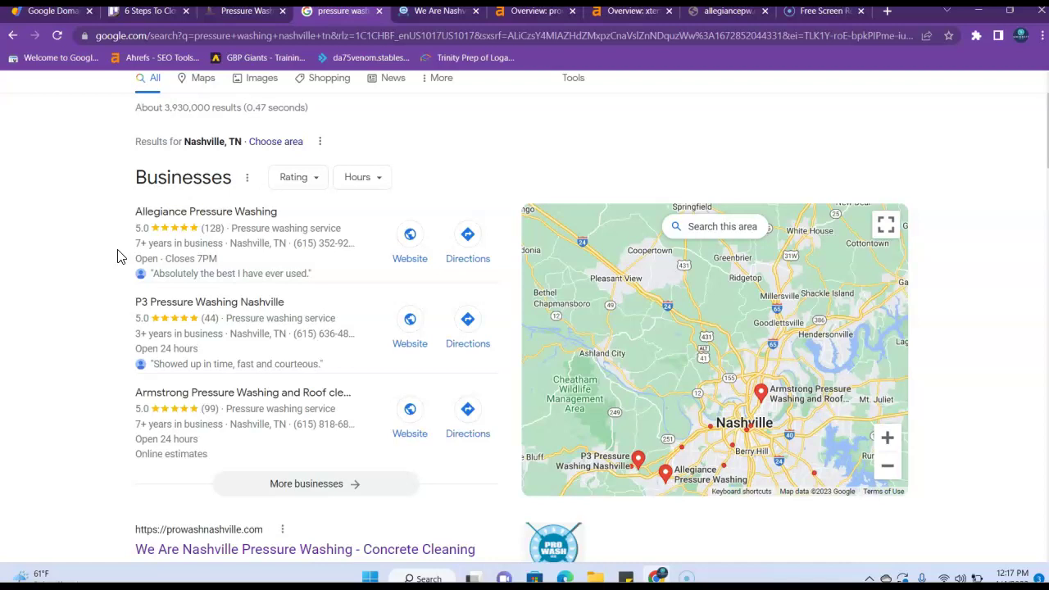
scroll(117, 256, down, 4)
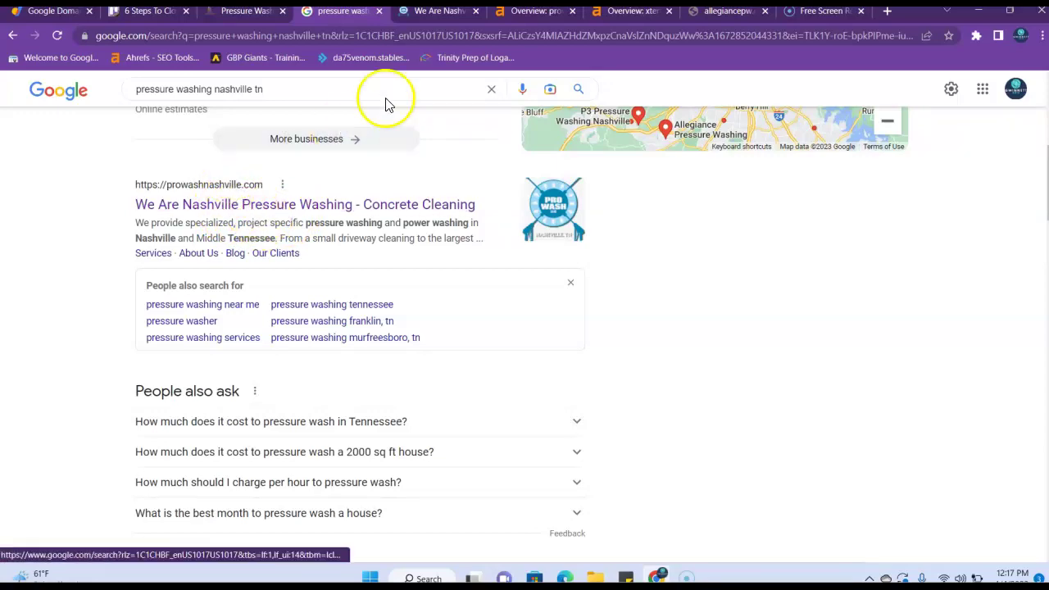
Step: Switch to the Pro Wash Nashville website and examine its homepage from the services list and headline to the contact form and footer
click(418, 11)
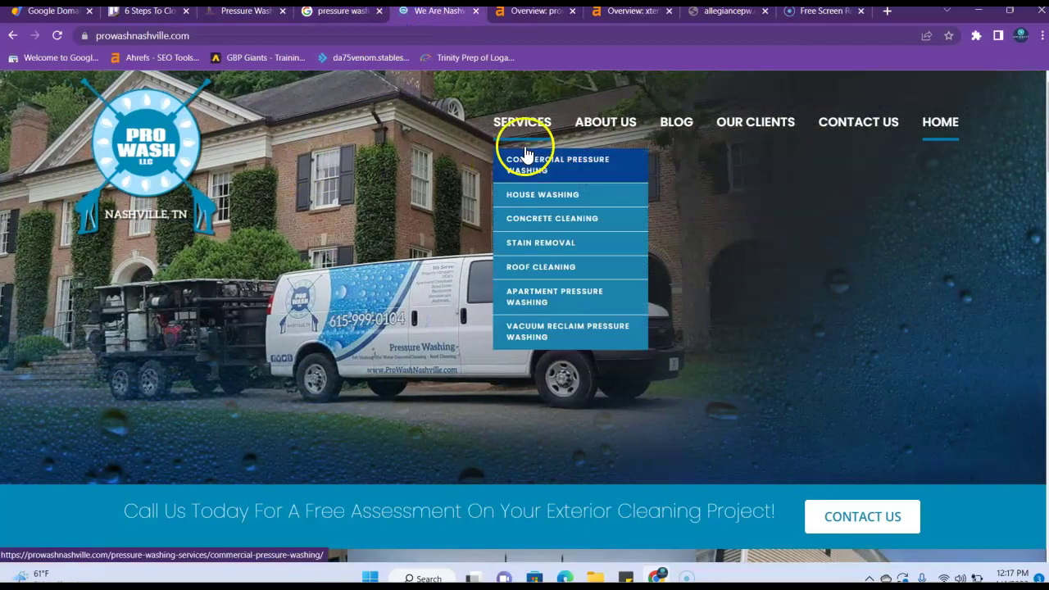
mouse_move(646, 147)
scroll(580, 233, down, 4)
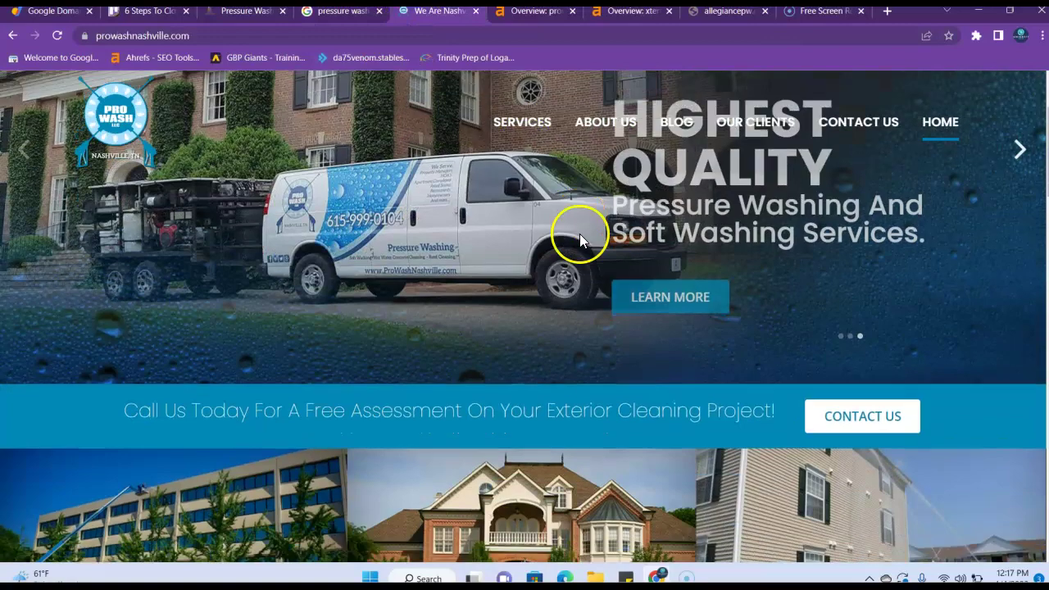
scroll(579, 236, down, 12)
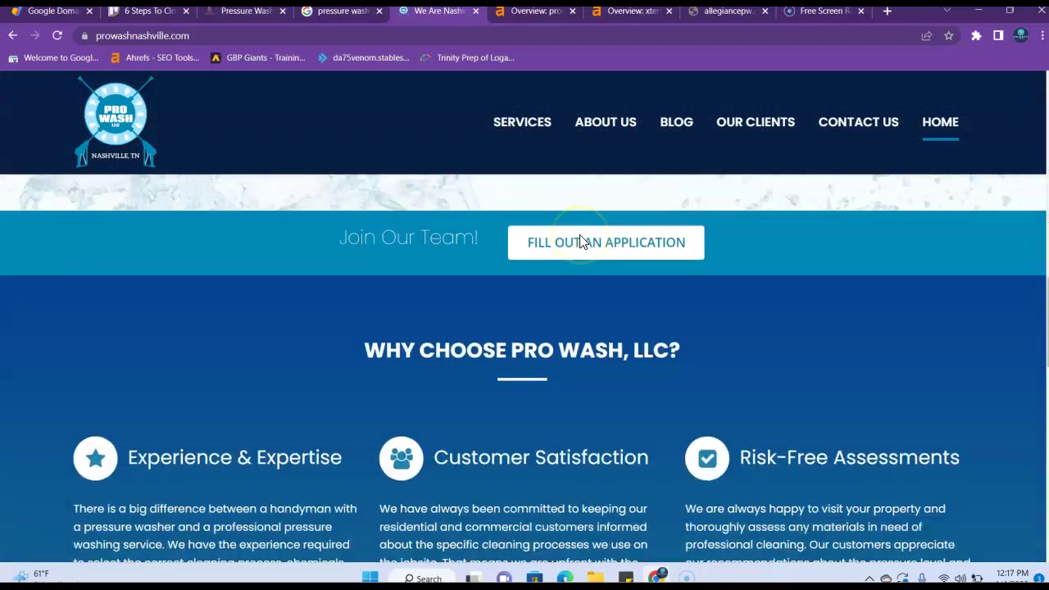
scroll(580, 235, down, 8)
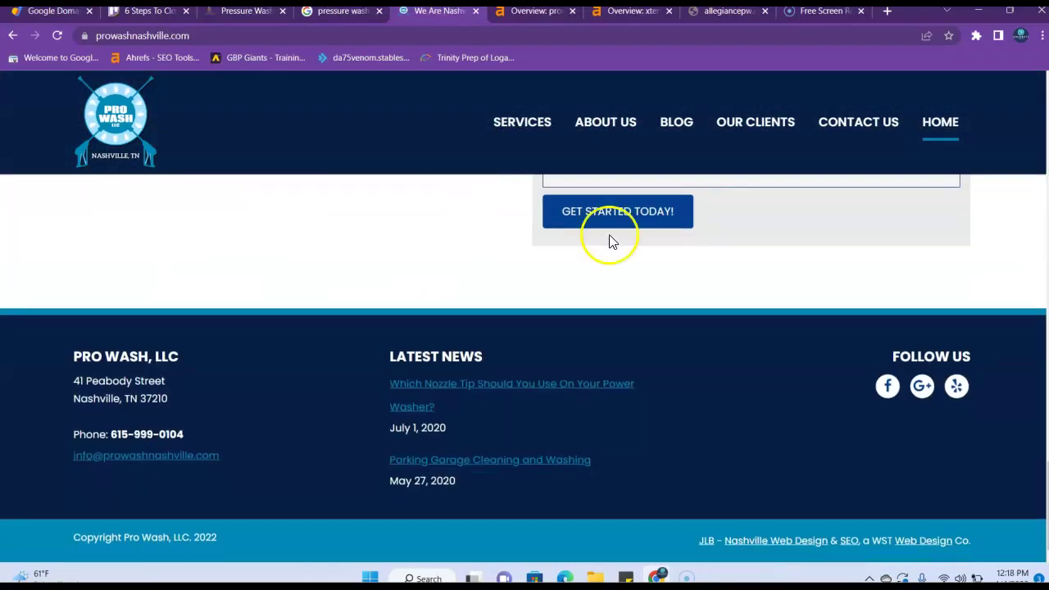
scroll(659, 312, up, 10)
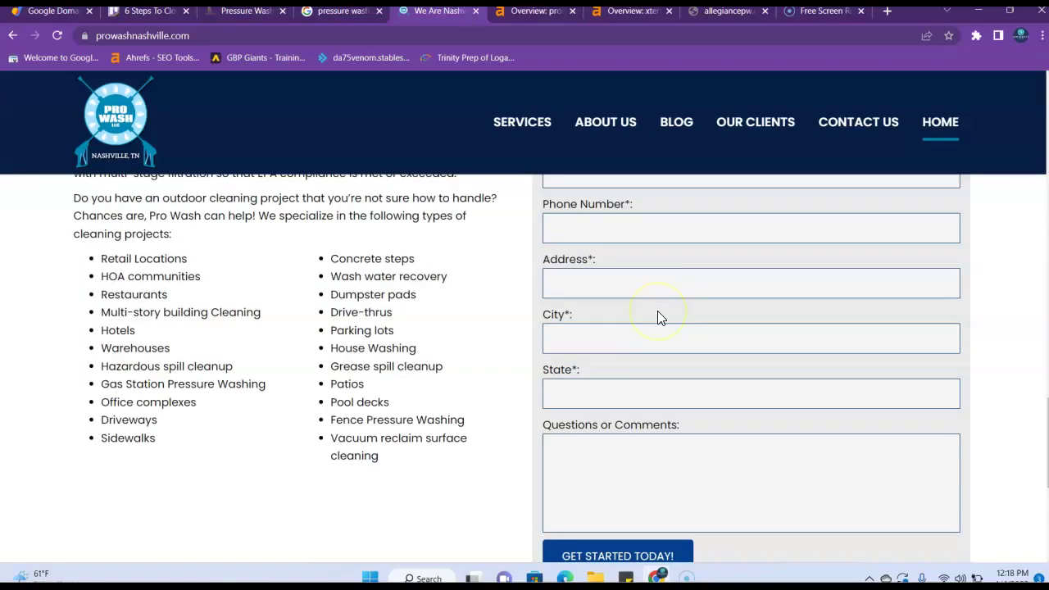
scroll(658, 311, up, 10)
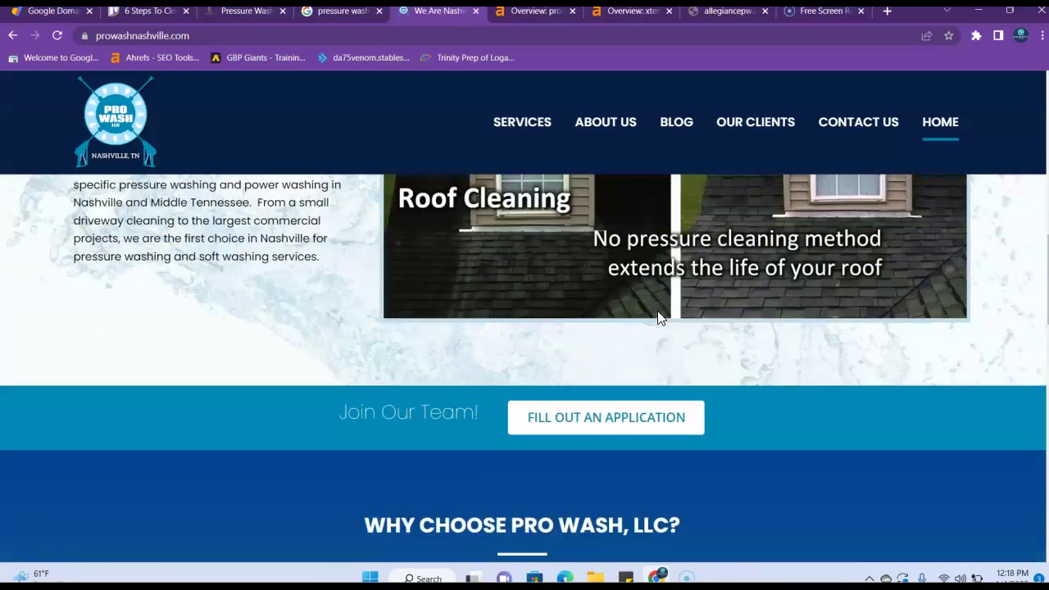
scroll(660, 320, up, 1)
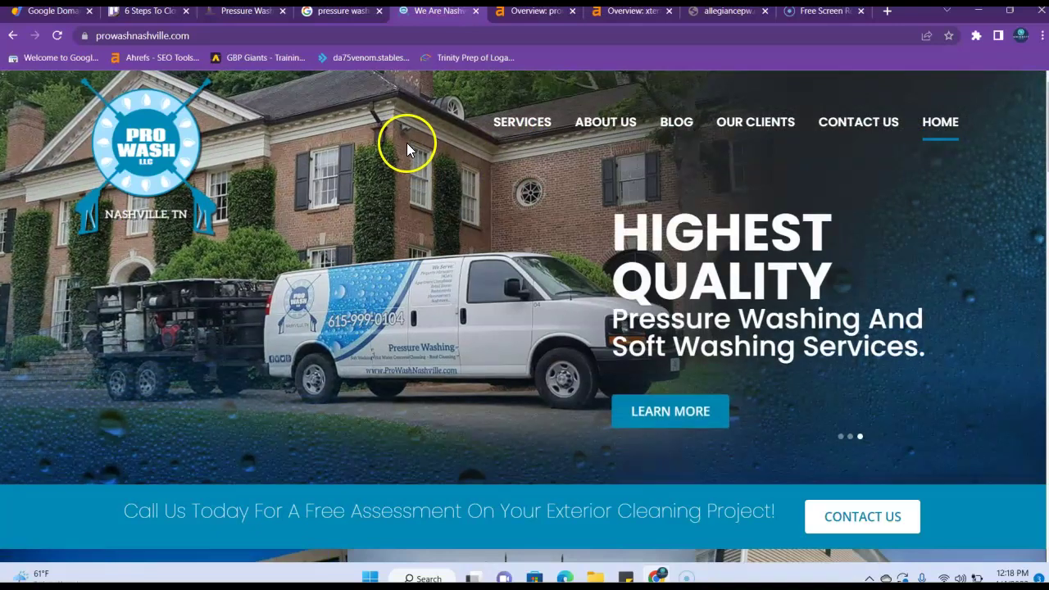
Step: Switch to the Ahrefs overview of prowashnashville.com, review its backlink and organic search metrics, and open its organic keywords report
click(533, 10)
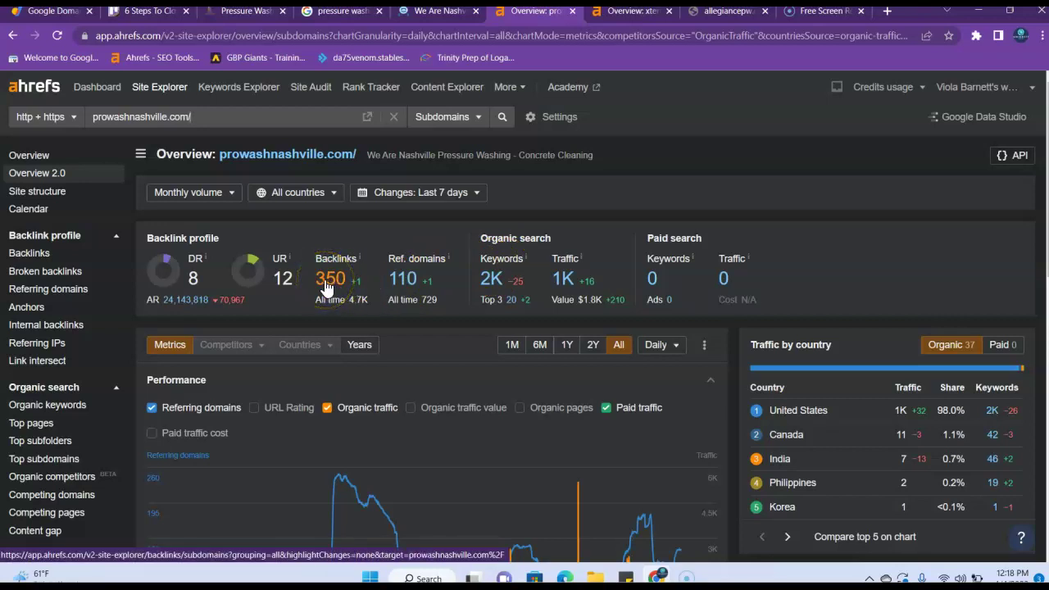
click(492, 280)
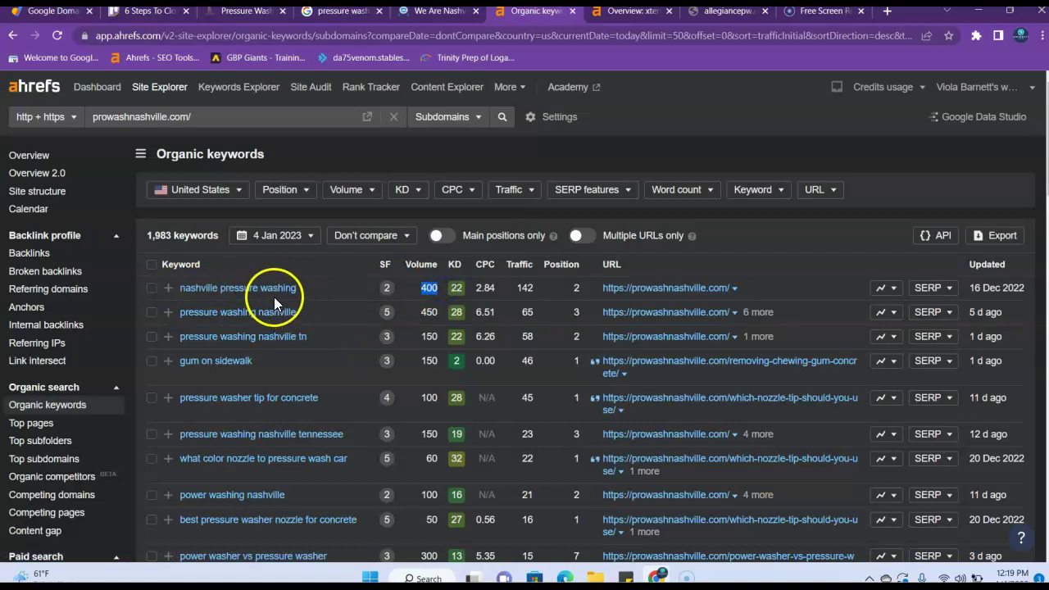
Step: Examine search volume, ranking position and traffic for "nashville pressure washing", "pressure washing nashville" and "pressure washing nashville tn"
click(574, 288)
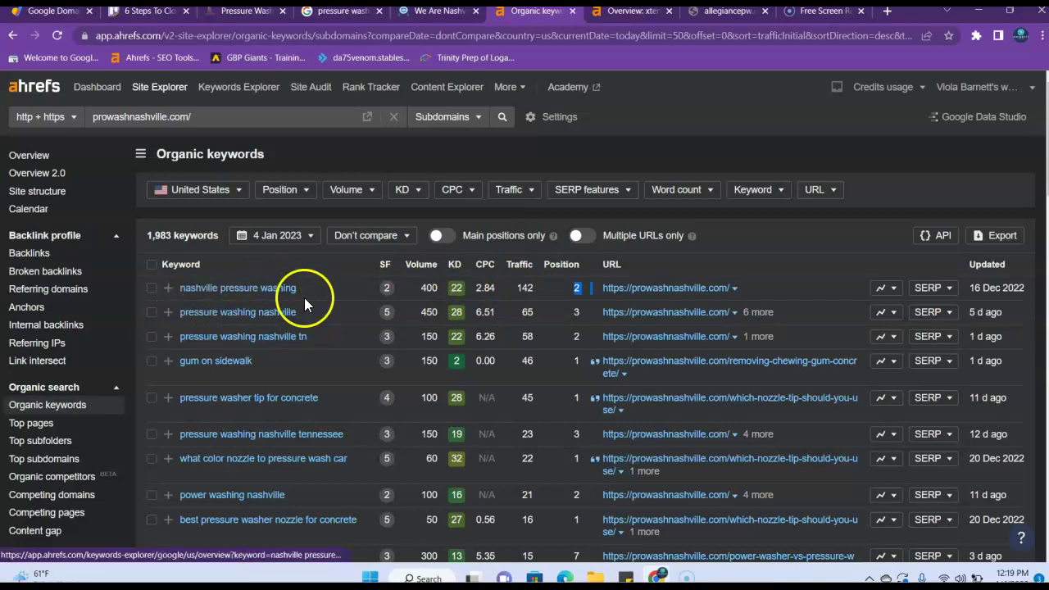
click(425, 312)
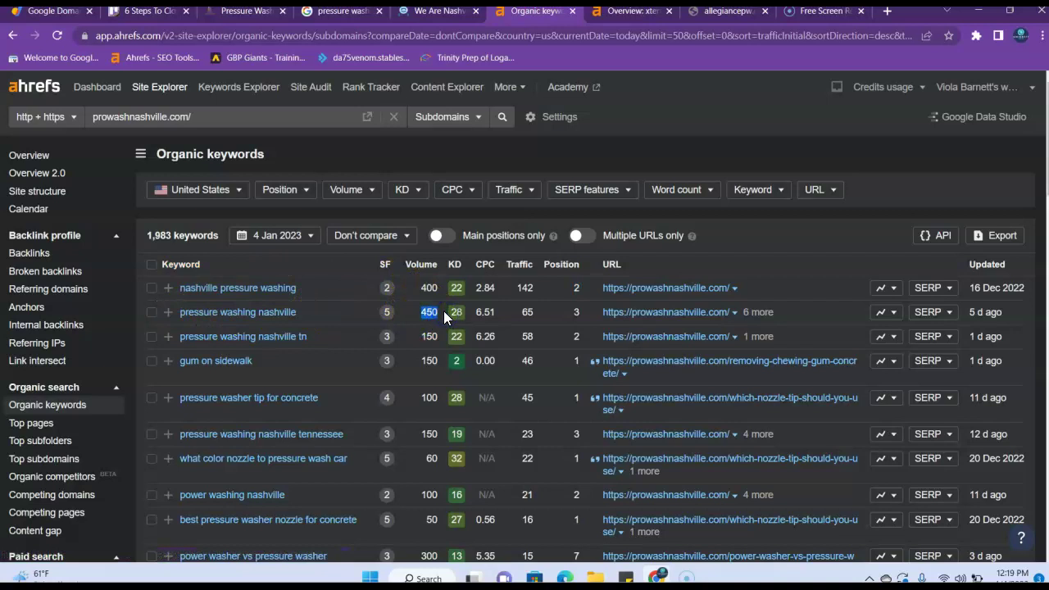
click(442, 314)
double_click(429, 337)
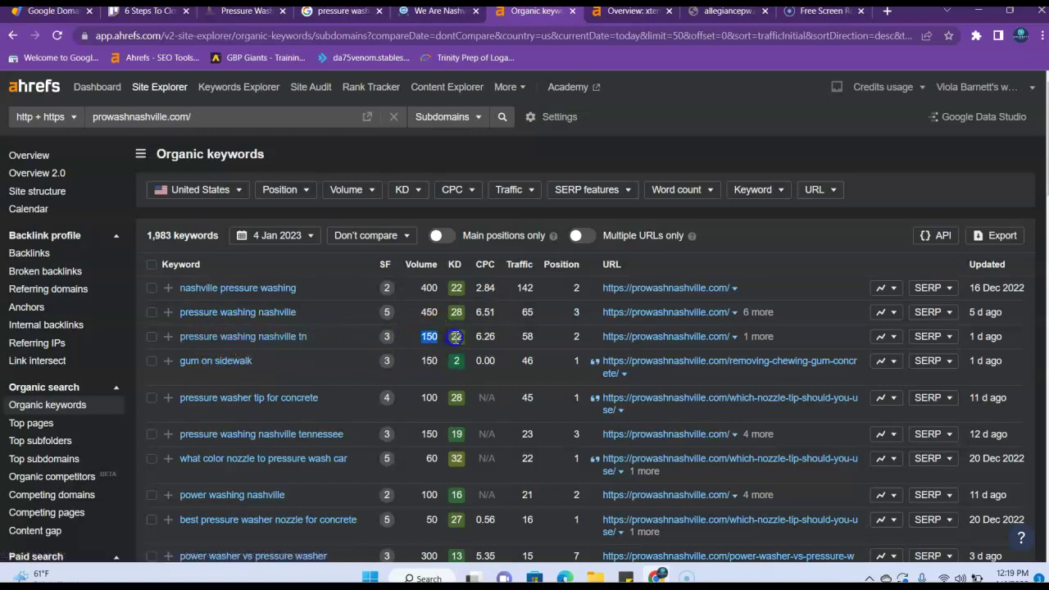
double_click(563, 342)
mouse_move(513, 338)
mouse_down()
mouse_move(533, 339)
mouse_move(512, 341)
mouse_up()
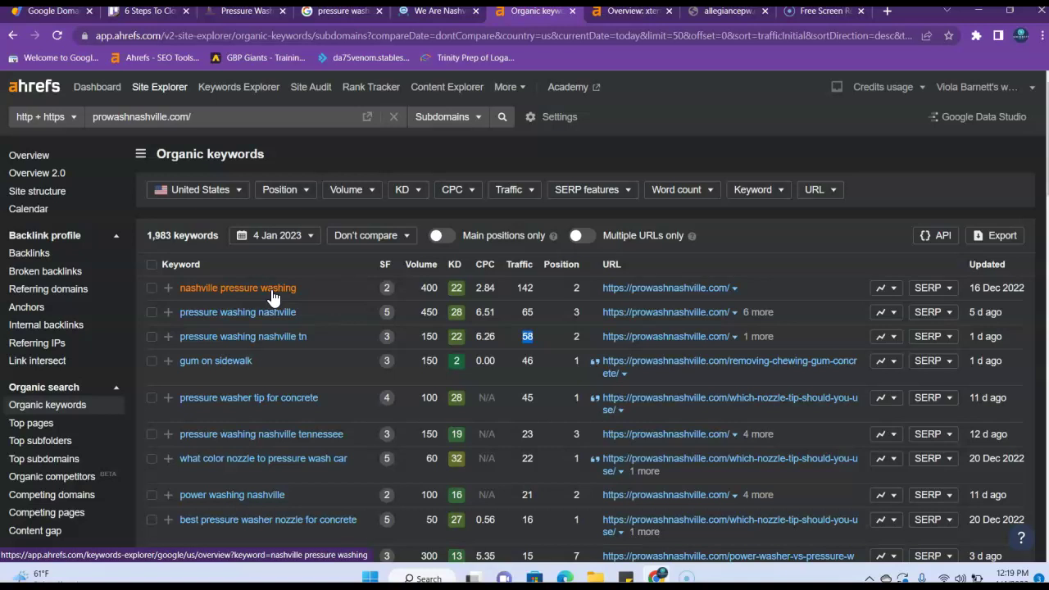
Step: Switch to the Ahrefs overview of xteriorxpertstn.com and examine its backlink profile and organic search metrics
click(623, 15)
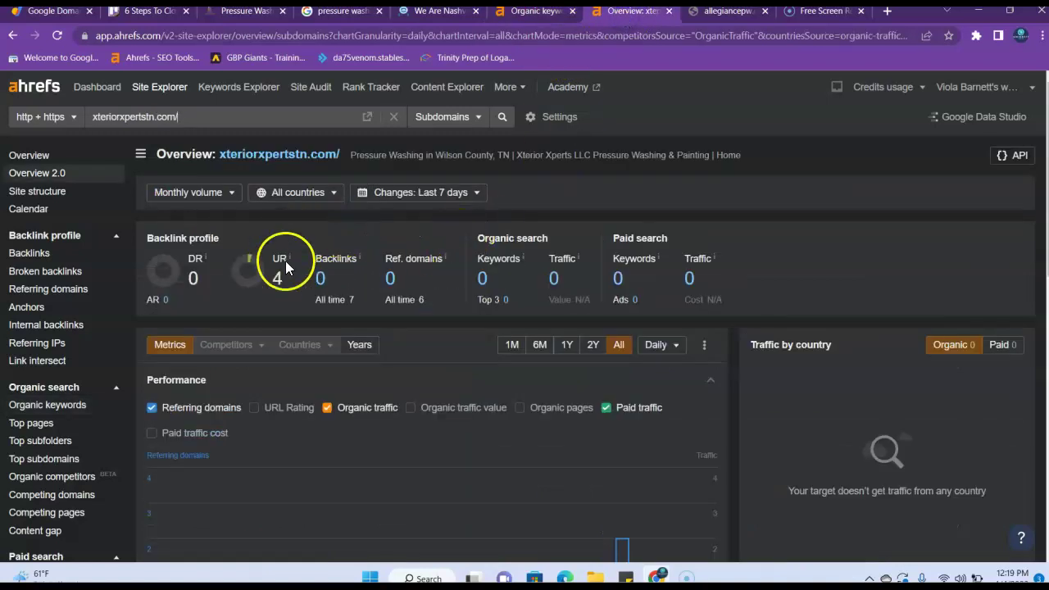